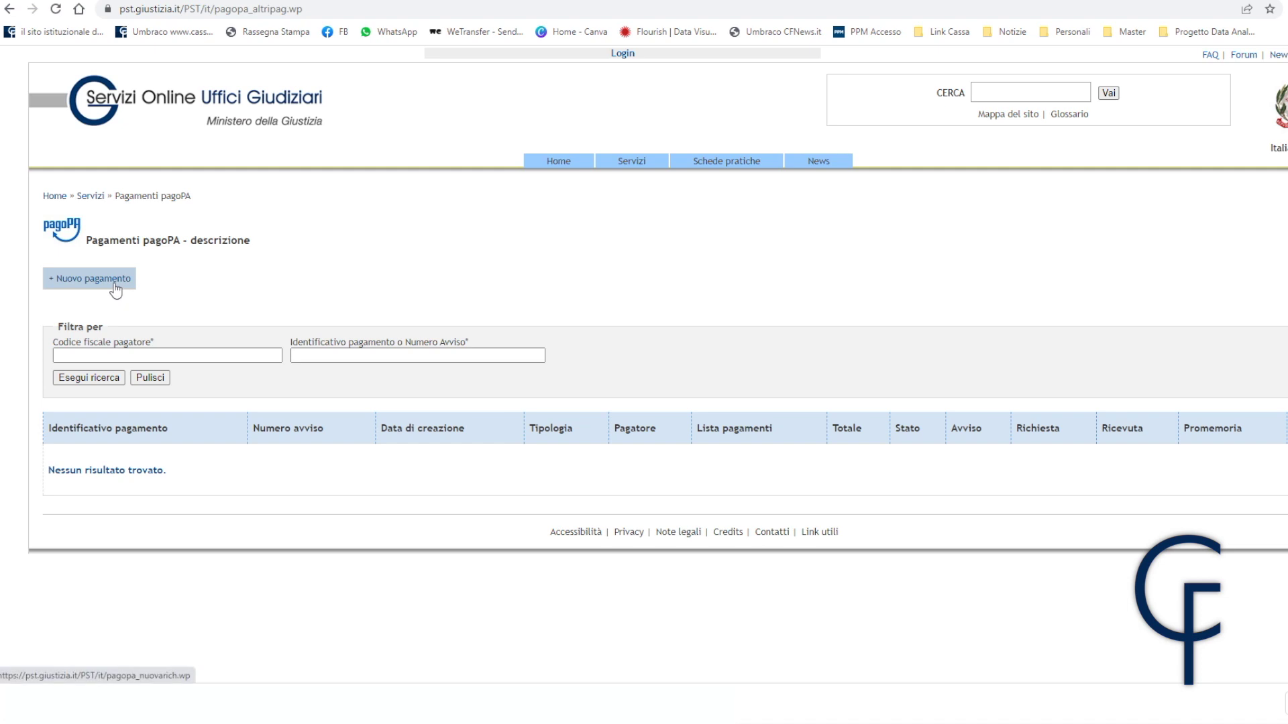
Step: Start a new pagoPA payment request of type "Contributo unificato e/o Diritti di cancelleria"
click(114, 285)
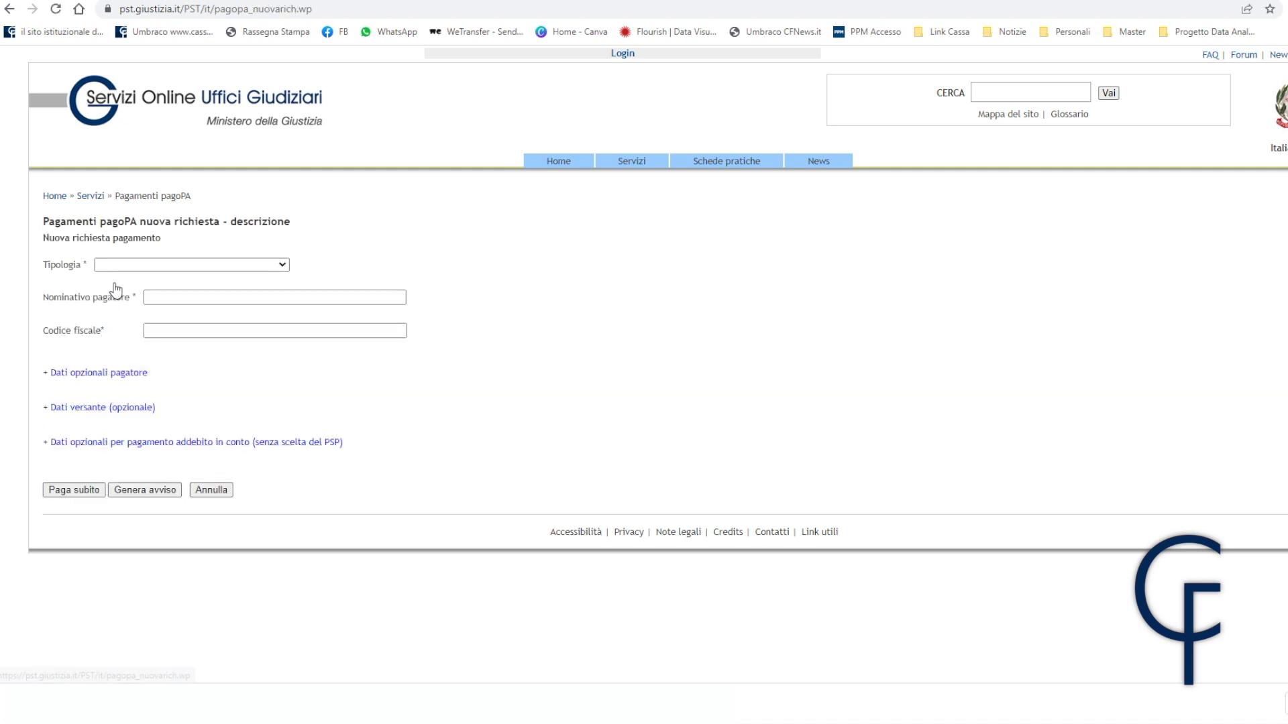
click(272, 269)
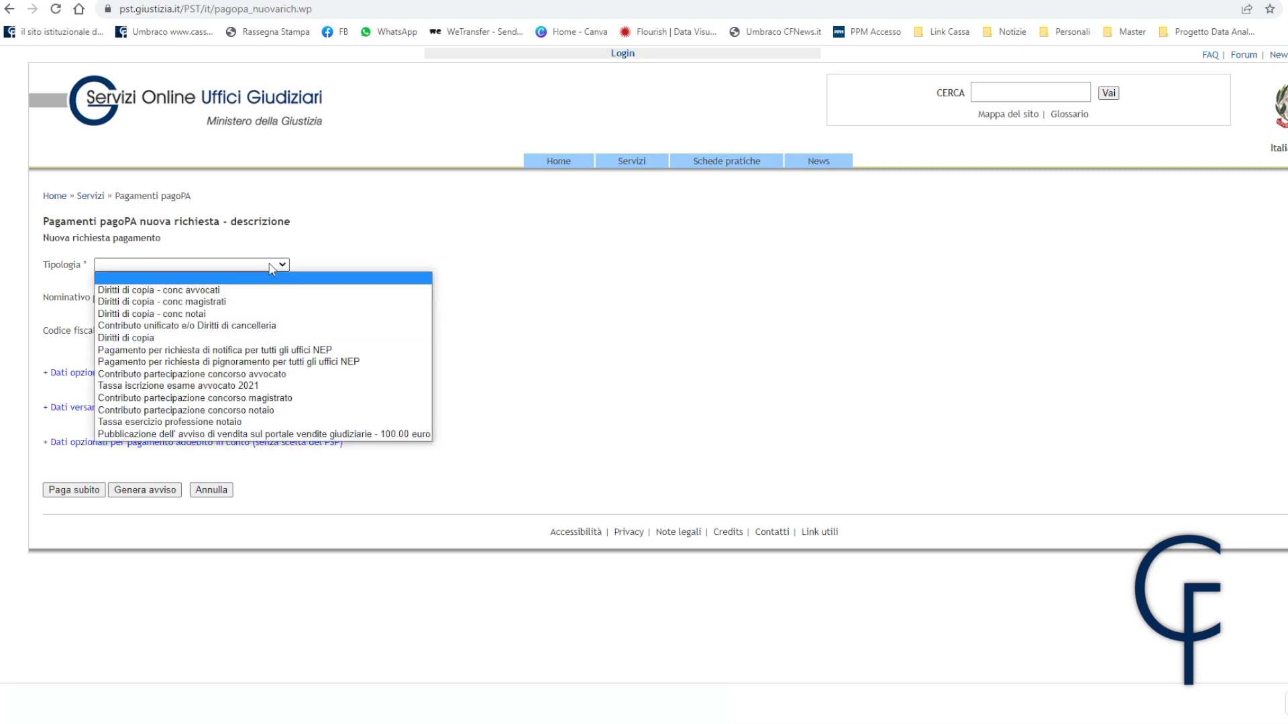
click(235, 326)
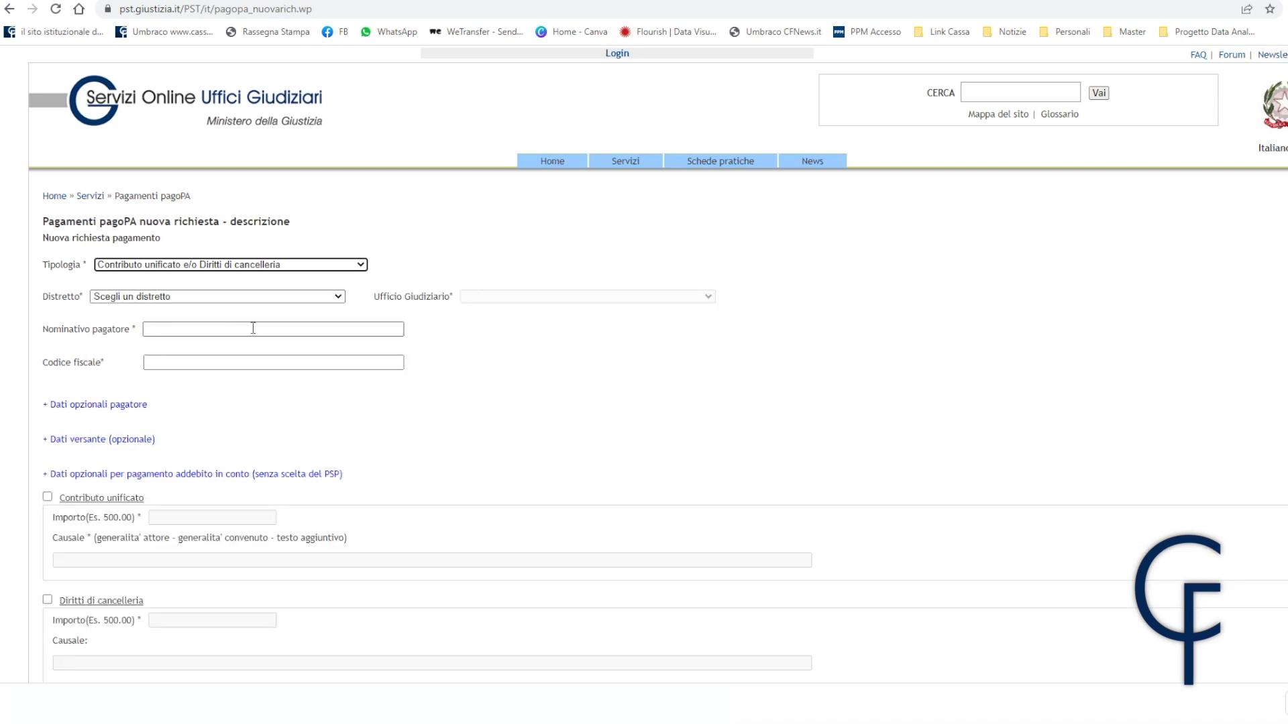
Step: Set the request's district to ROMA and its judicial office to "Tribunale Ordinario - Roma"
click(337, 297)
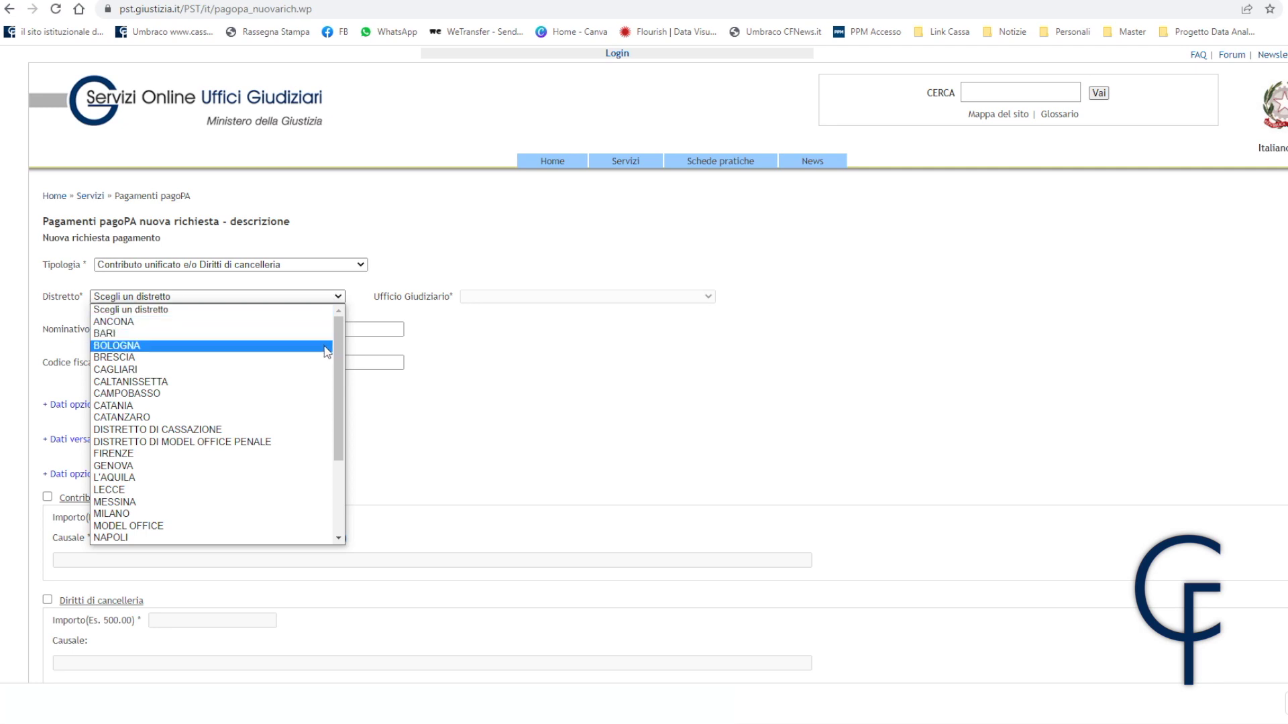
scroll(339, 368, down, 3)
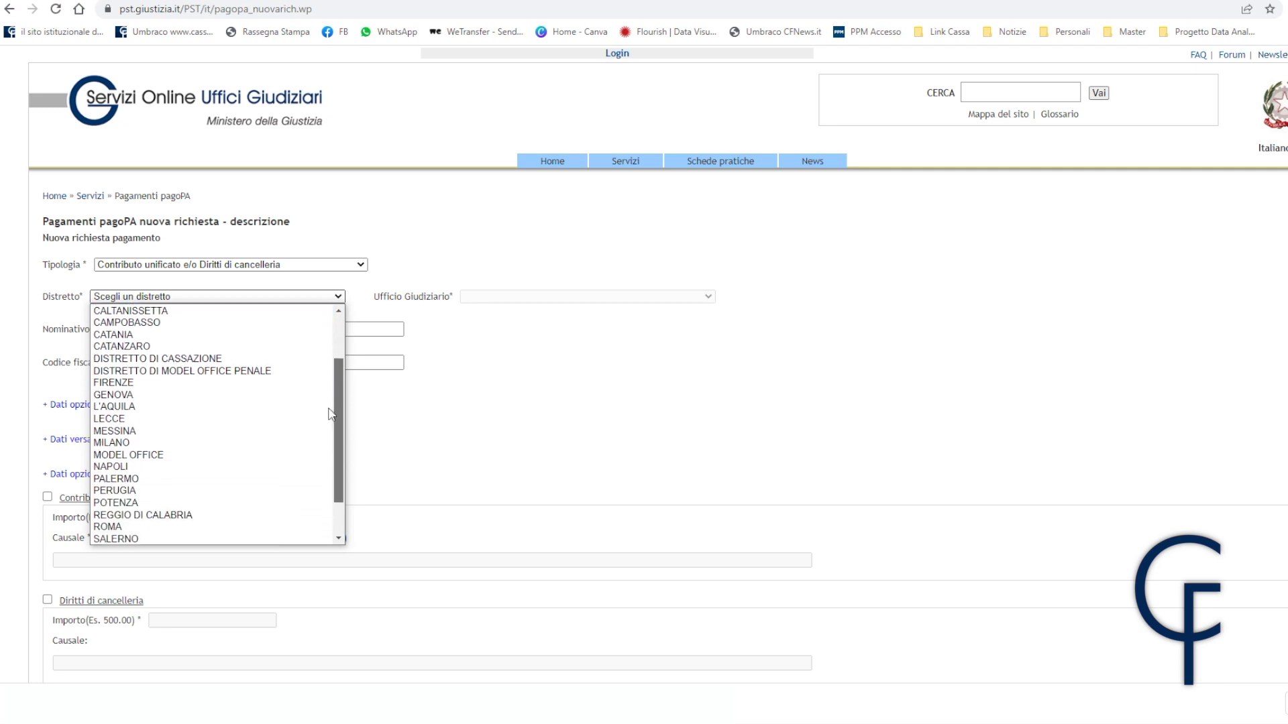
click(179, 494)
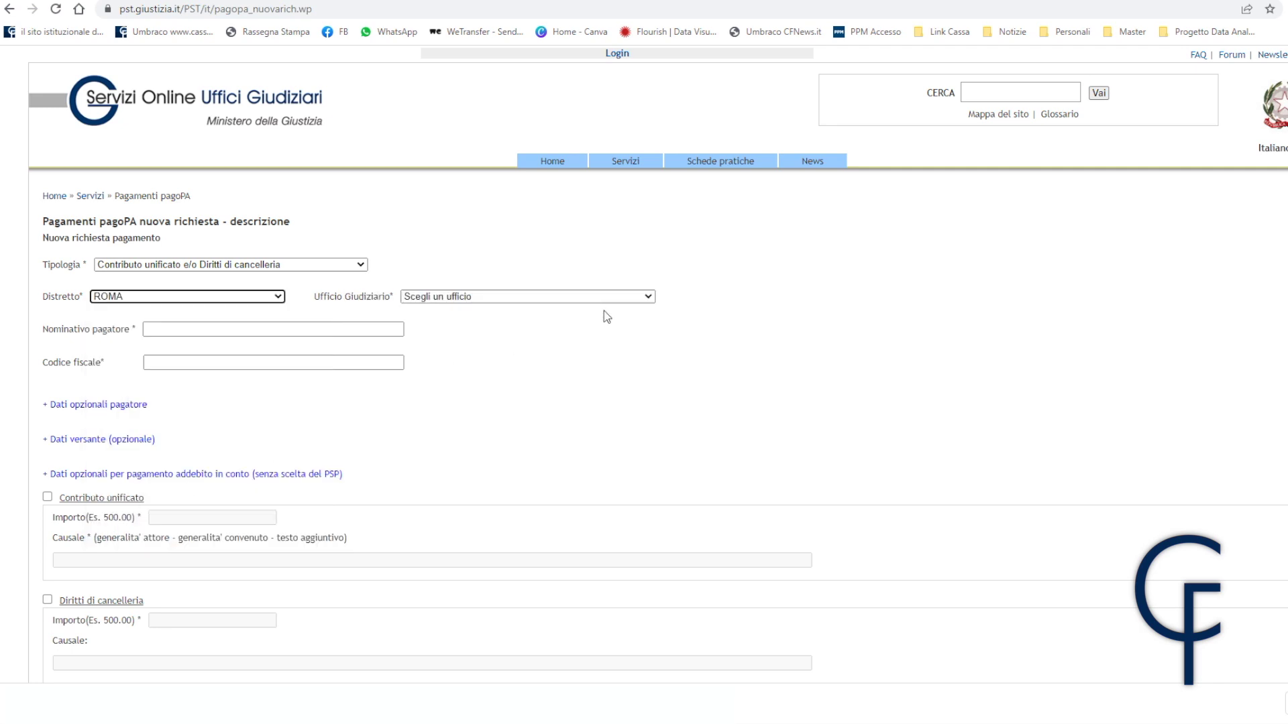
click(650, 297)
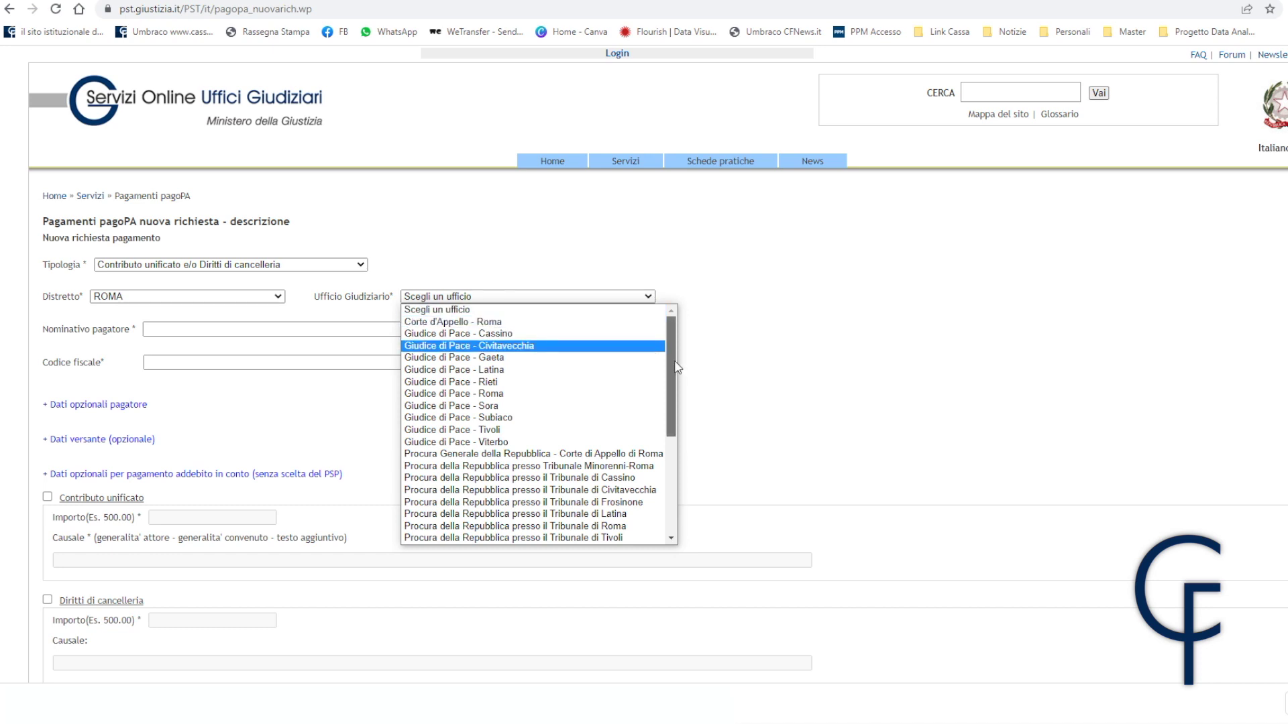
scroll(657, 403, down, 3)
click(544, 477)
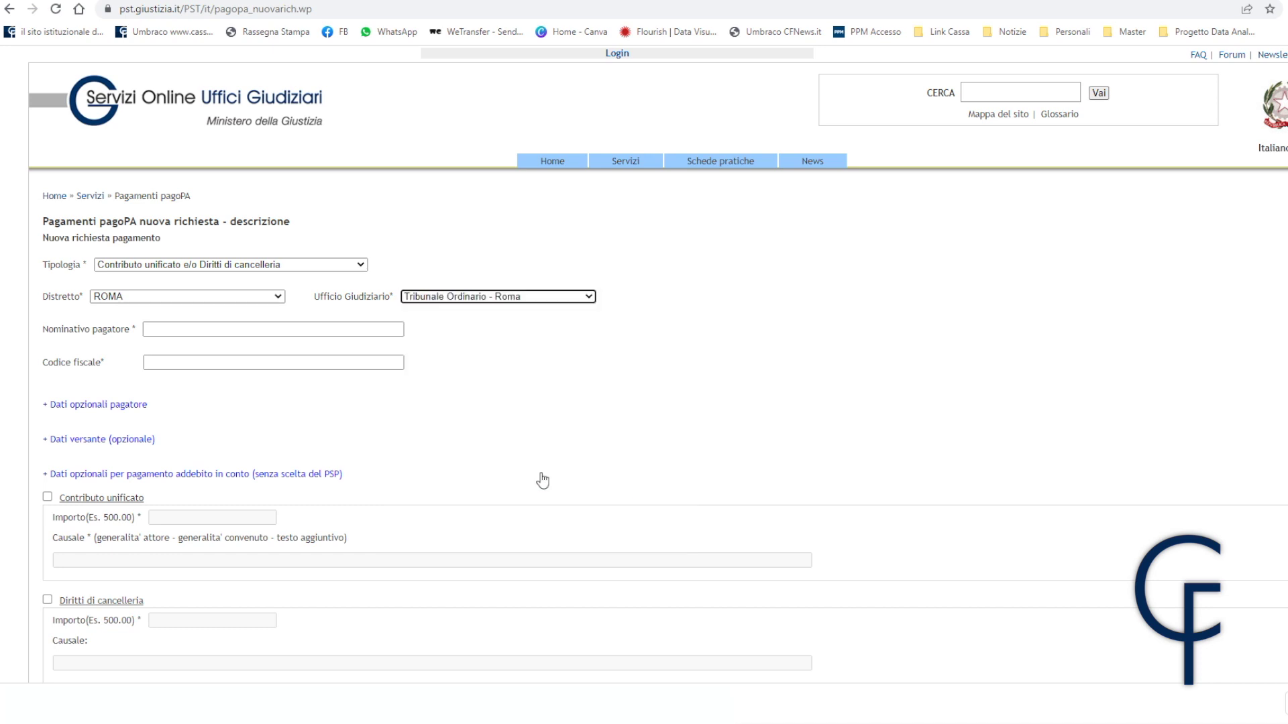
Step: Enter the payer's full name and tax code in the payment request
click(221, 331)
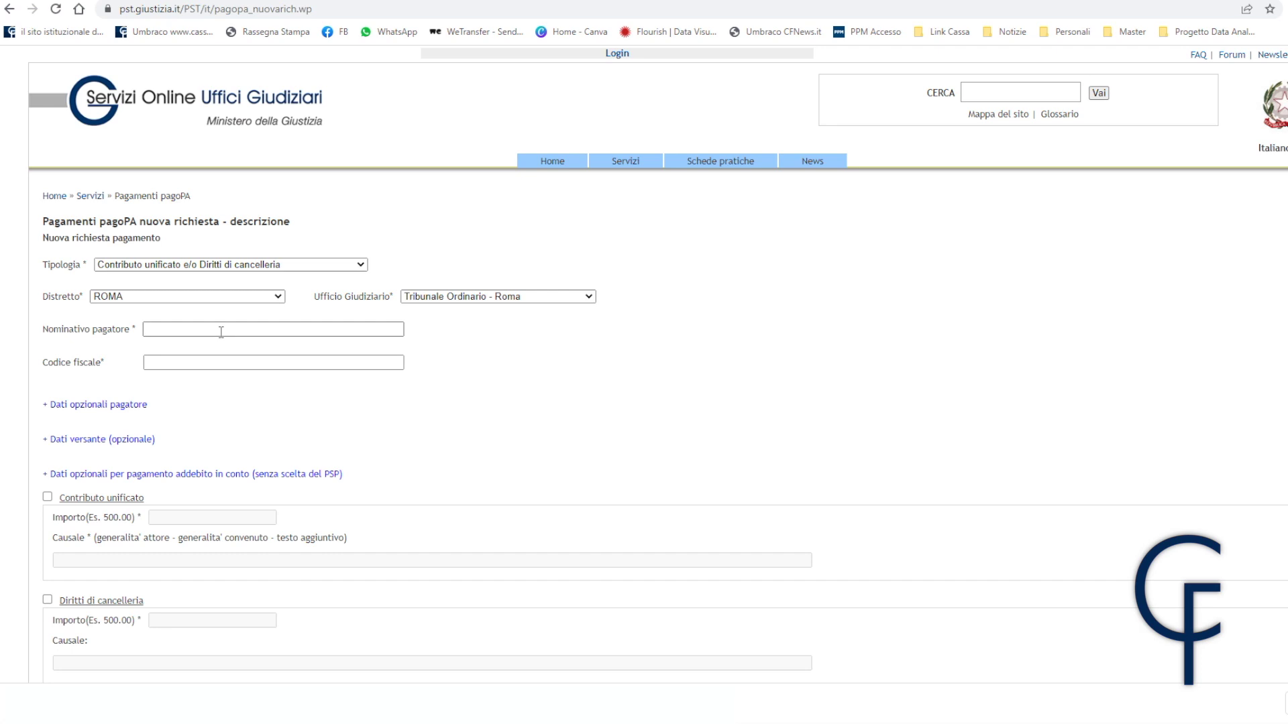
text(Mario Rossi Rossi)
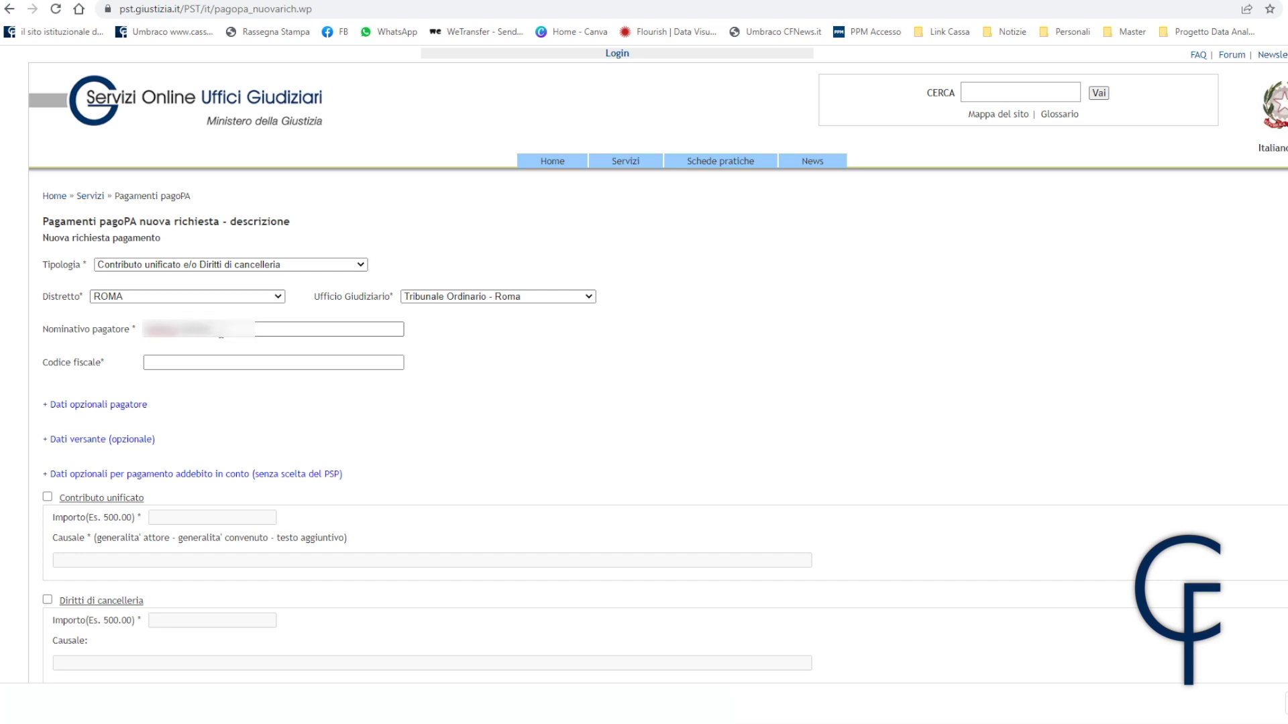
click(215, 360)
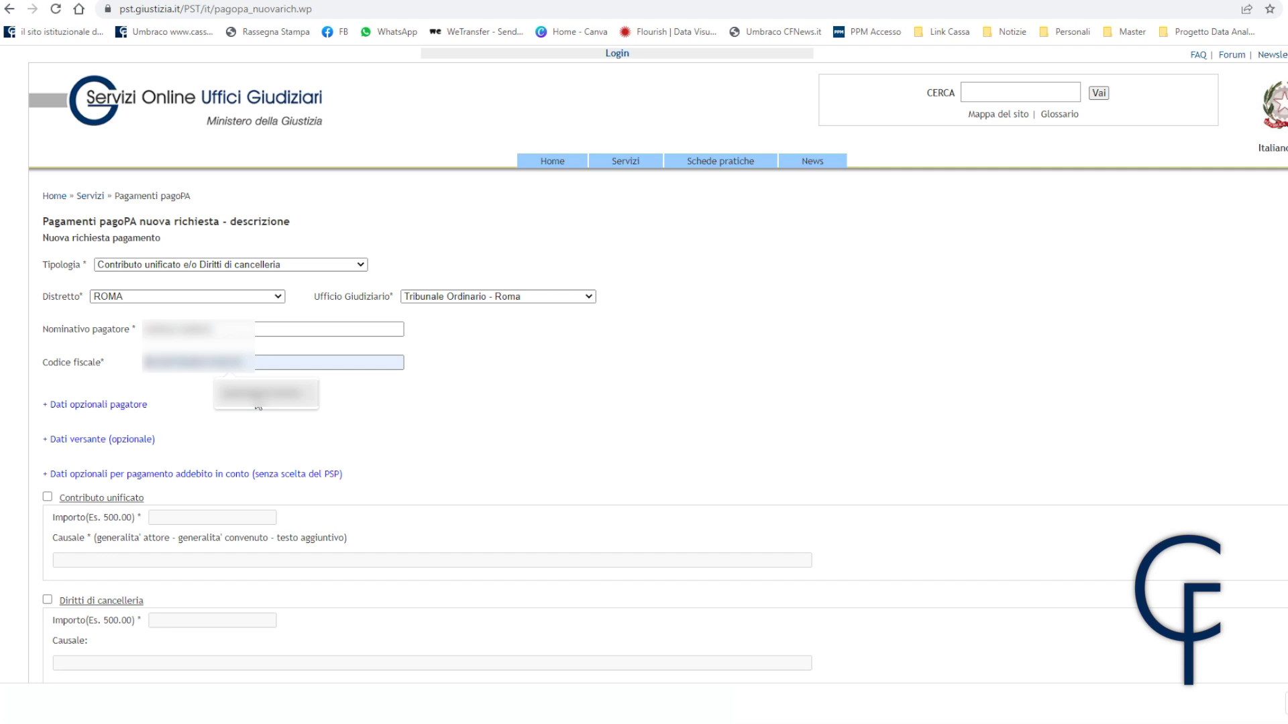
click(258, 403)
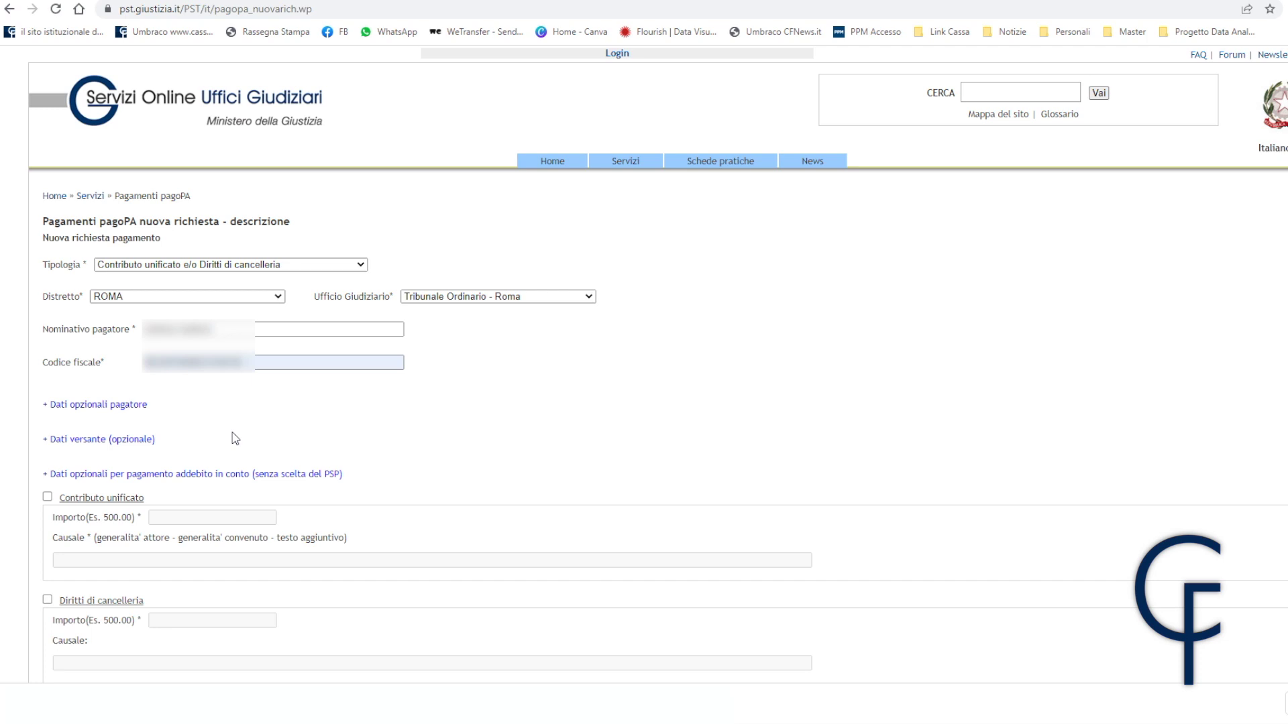
Step: Enable the Contributo unificato item with an amount of 123 and the payment reason "contributo"
scroll(232, 432, down, 2)
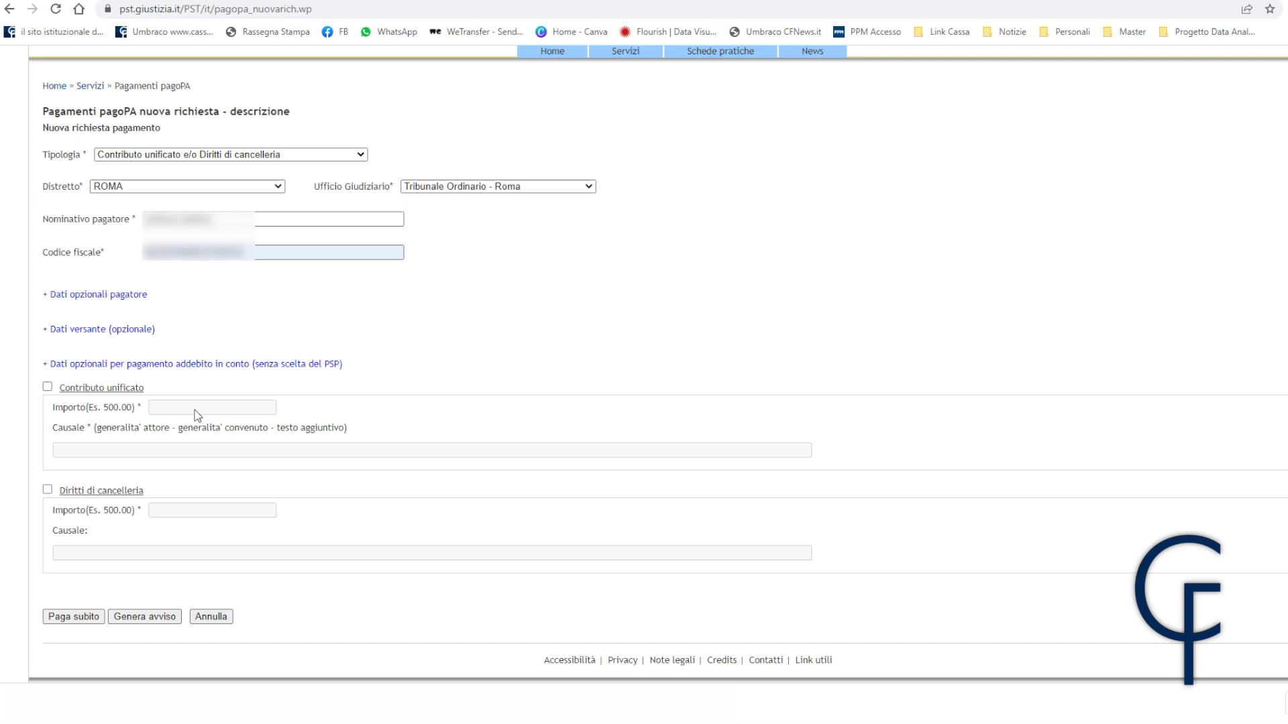
click(47, 388)
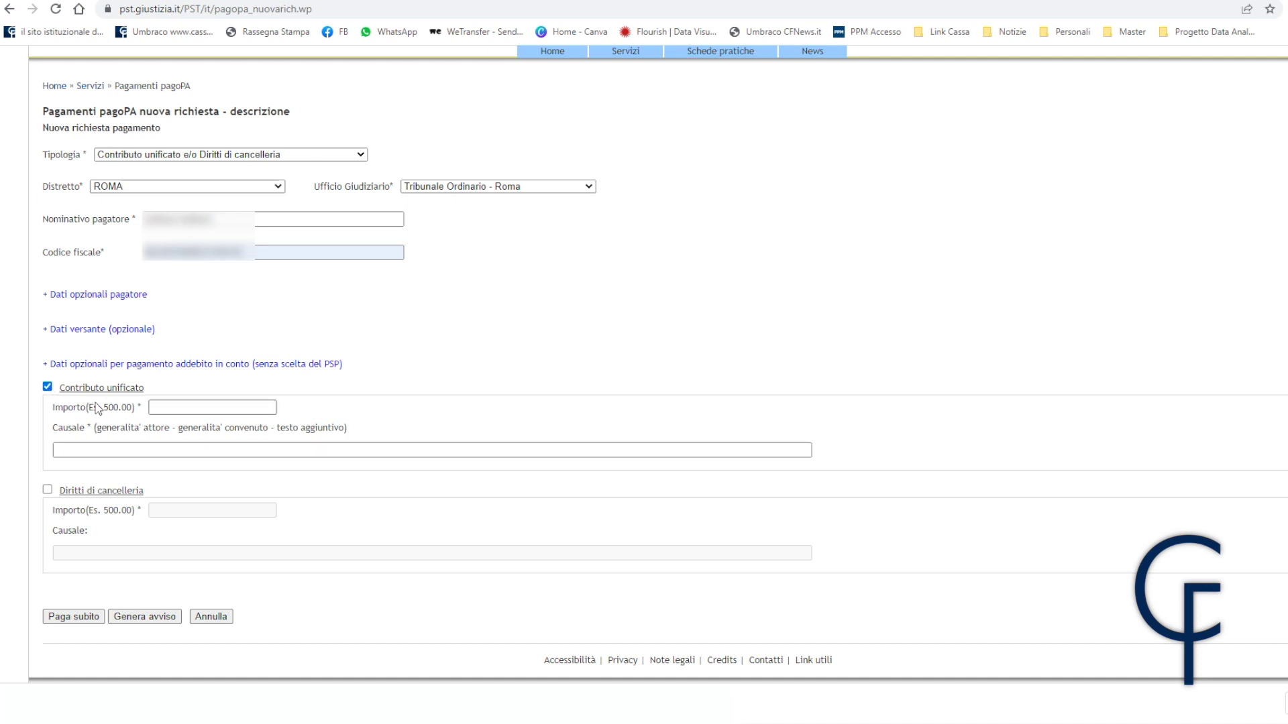
click(185, 407)
text(123)
click(150, 449)
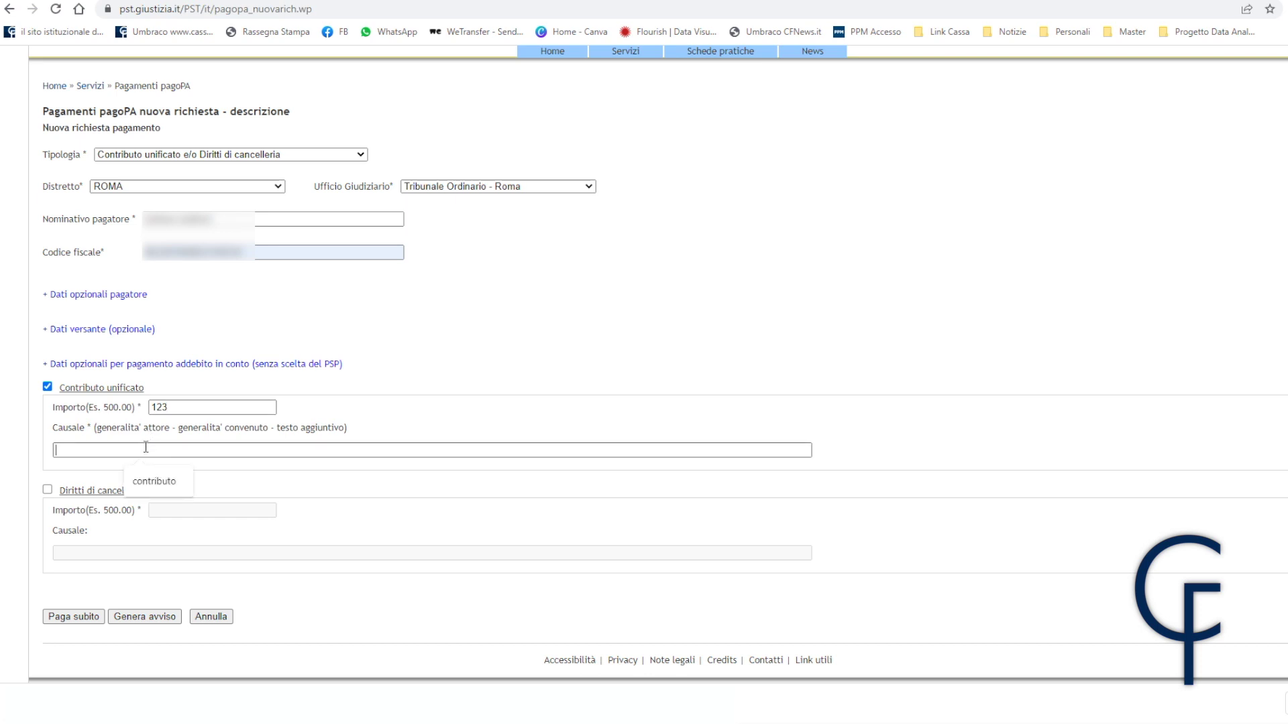
click(155, 483)
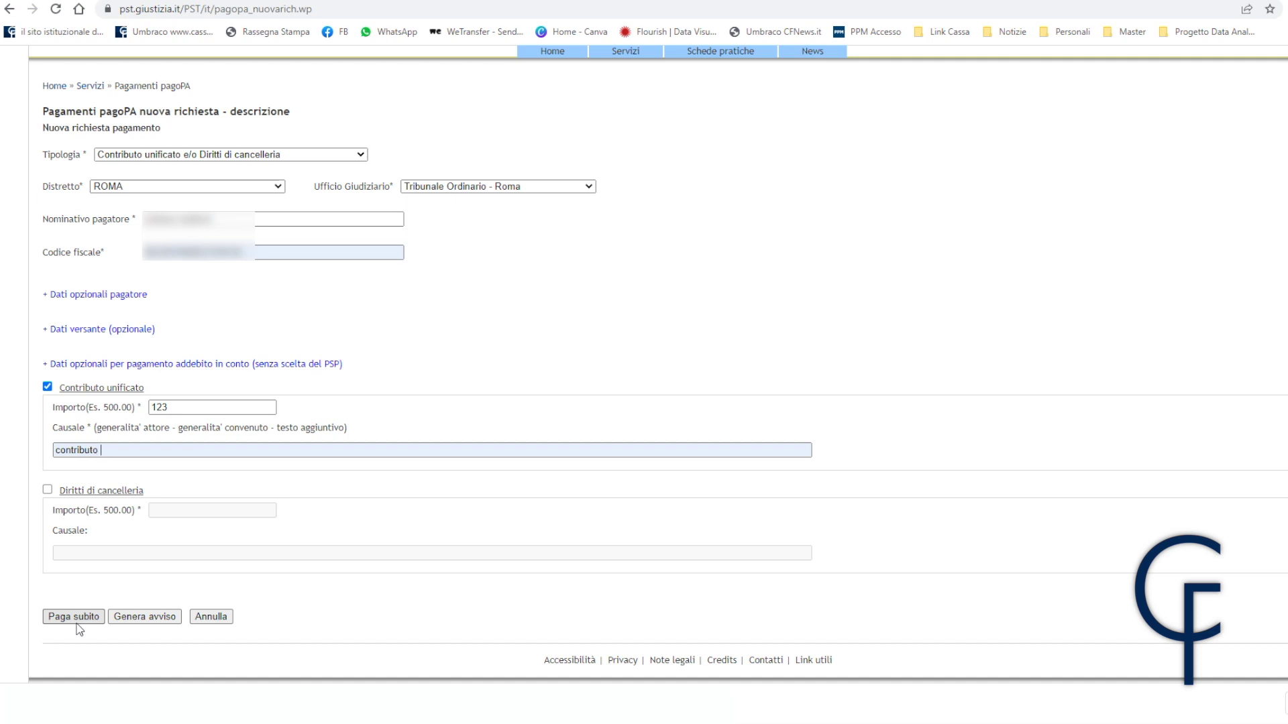
Step: Generate the payment notice for the request and download it as a PDF
click(137, 618)
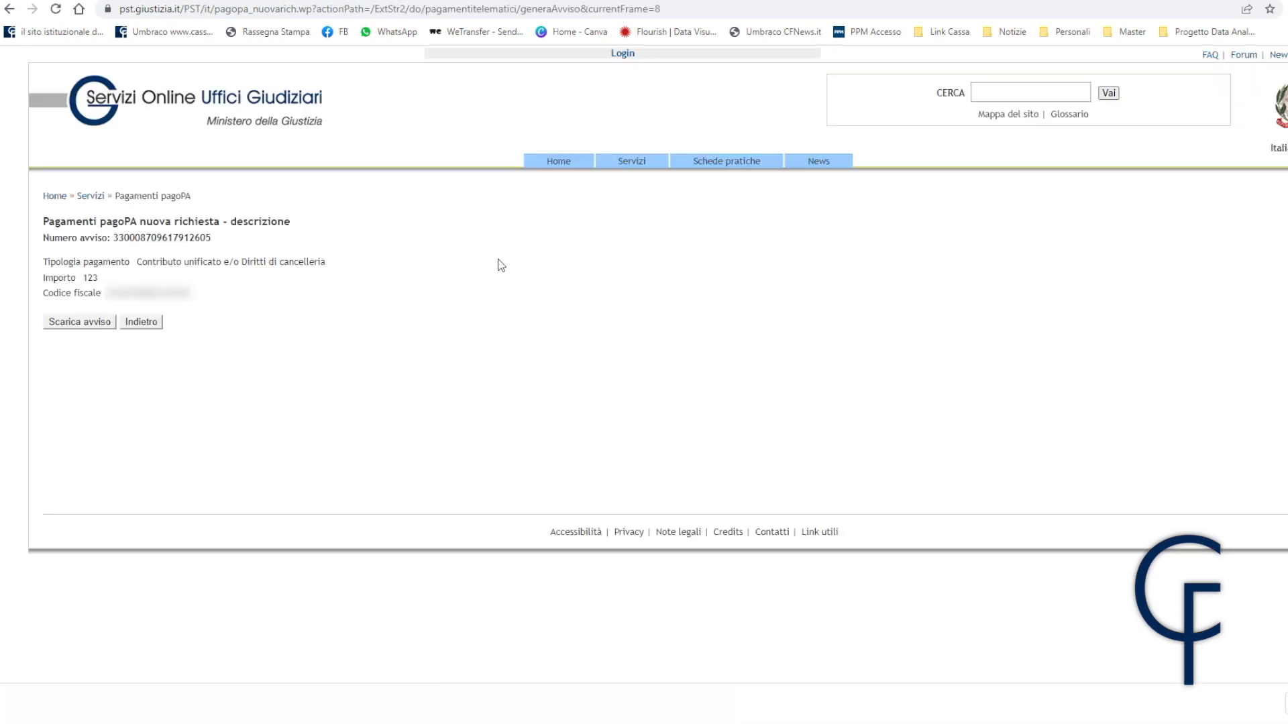
click(98, 324)
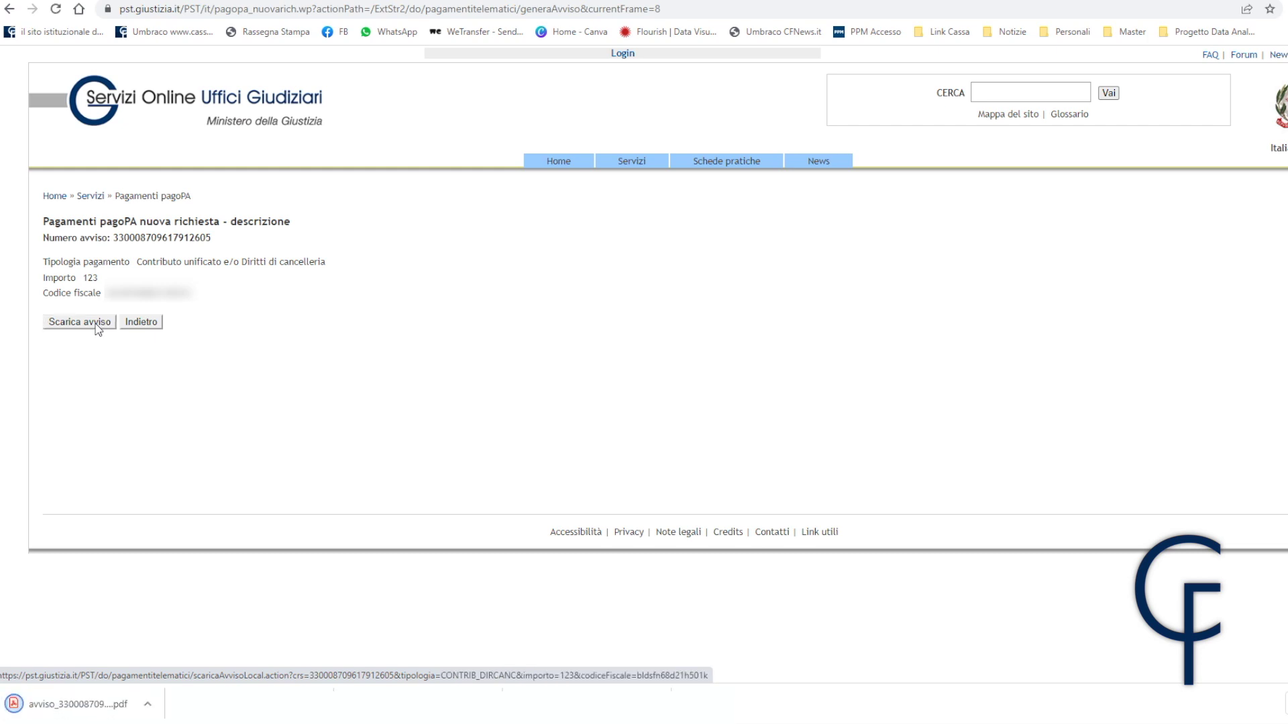
Step: Show the downloaded notice in its folder and open the PDF
click(148, 704)
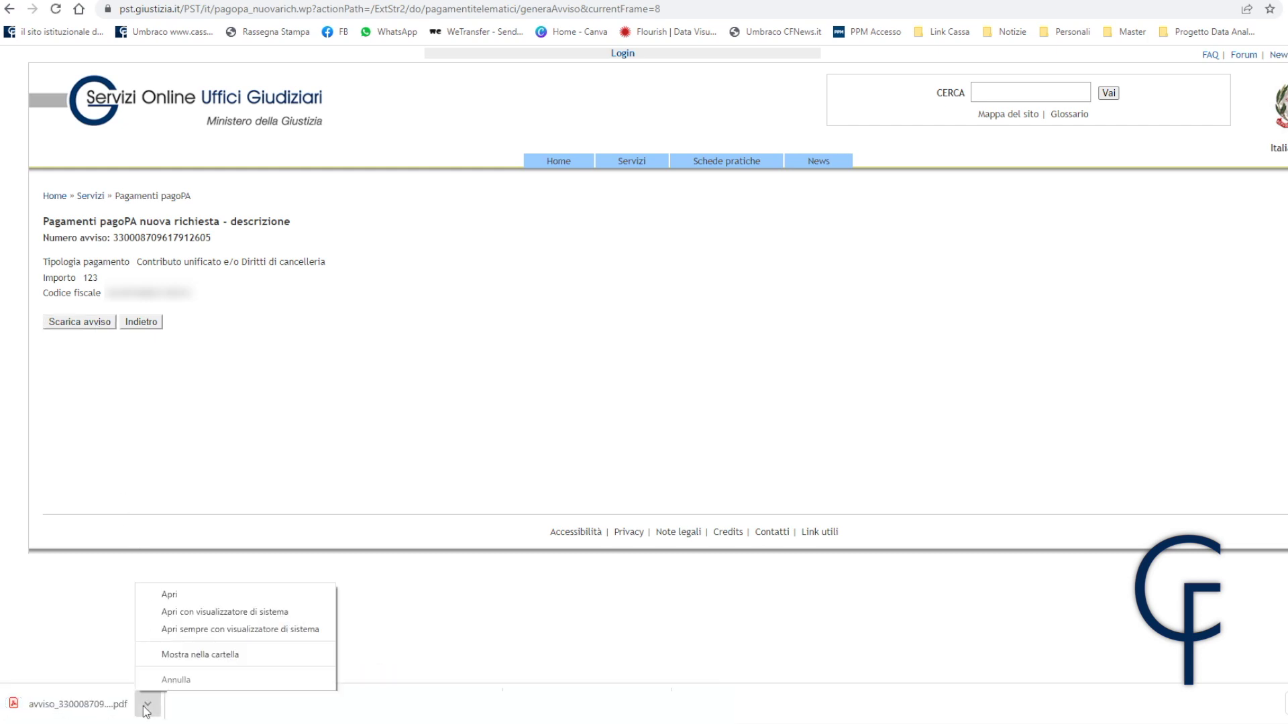
click(178, 657)
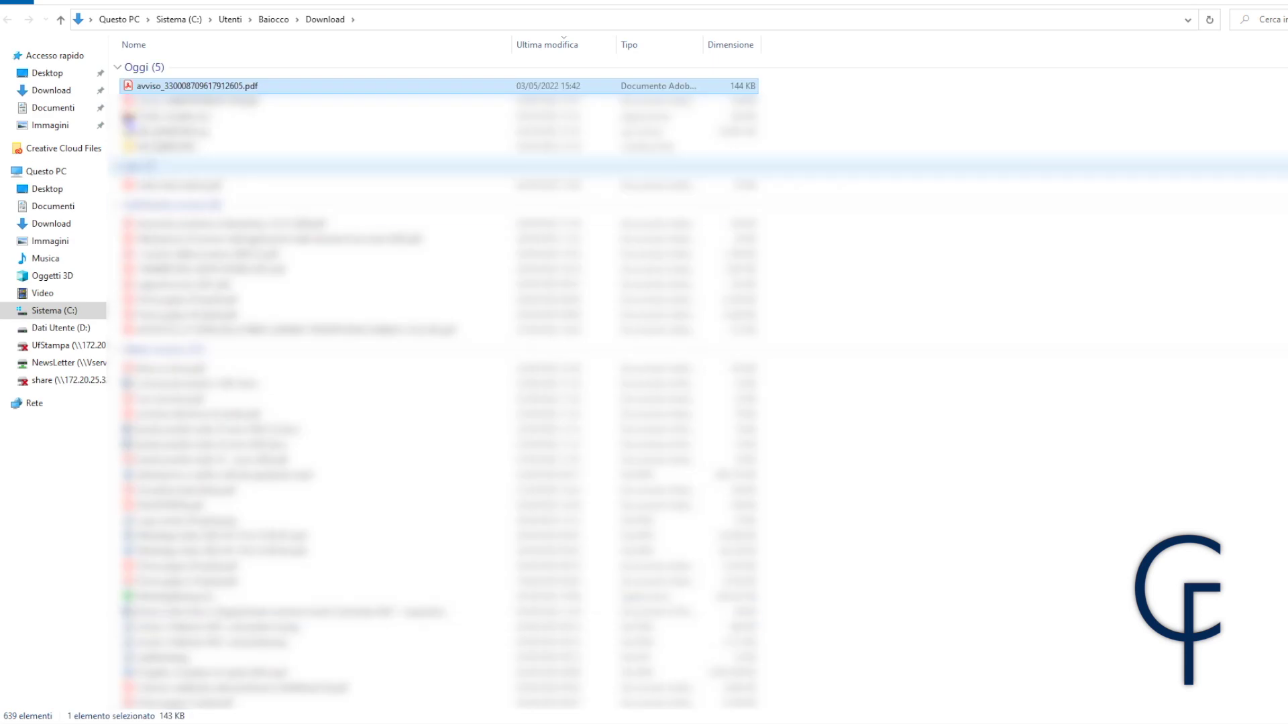
double_click(174, 90)
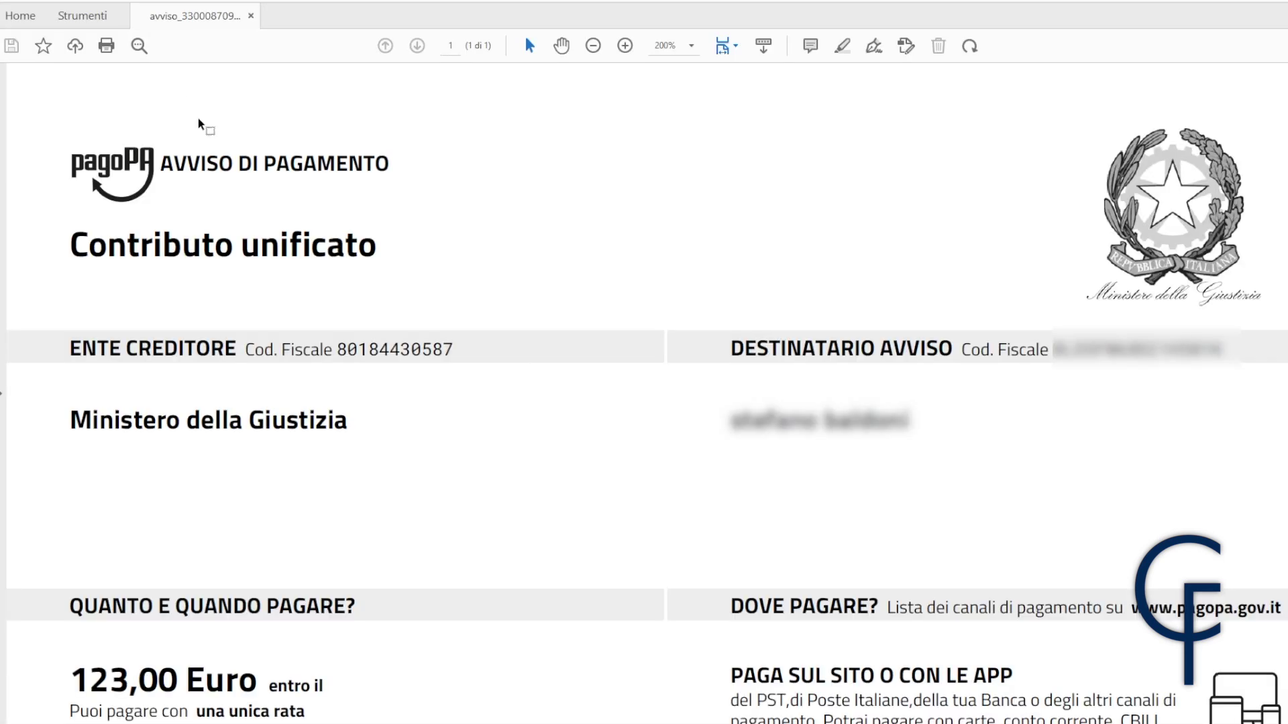
Step: Examine the payment notice's creditor, recipient, amount, payment channels, QR code, CBILL code and notice code
scroll(594, 315, down, 3)
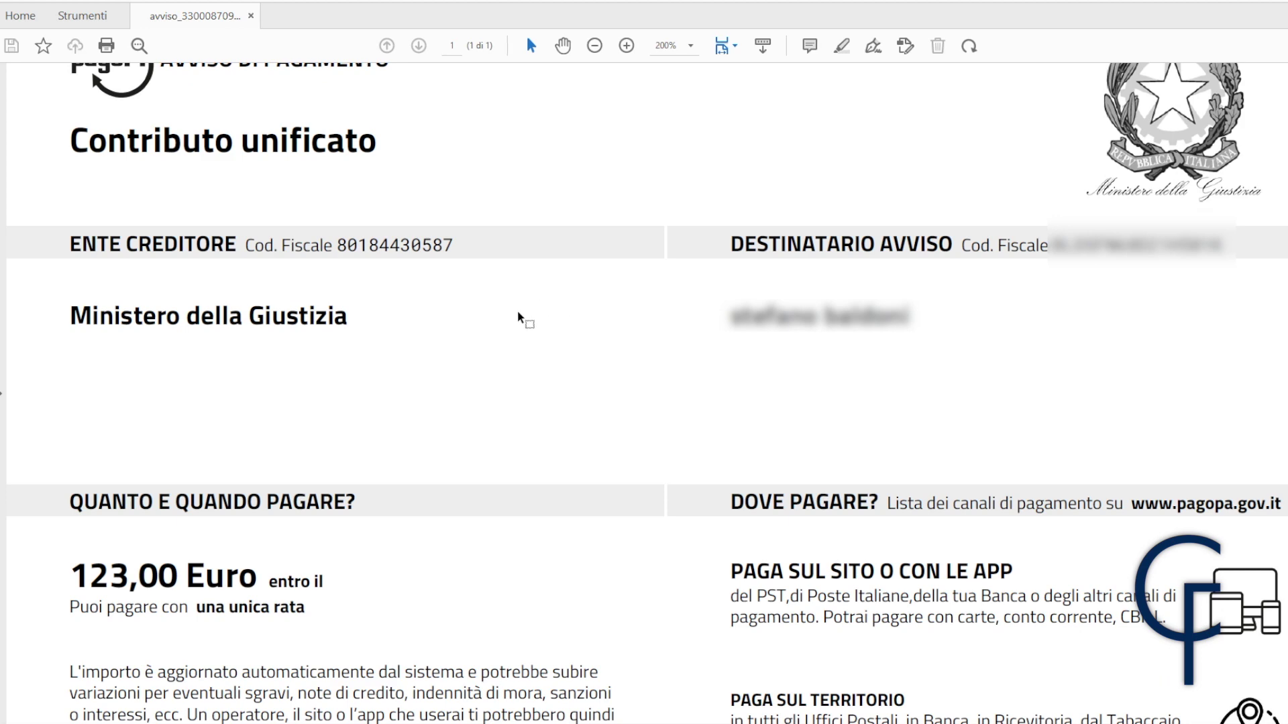
scroll(521, 316, down, 9)
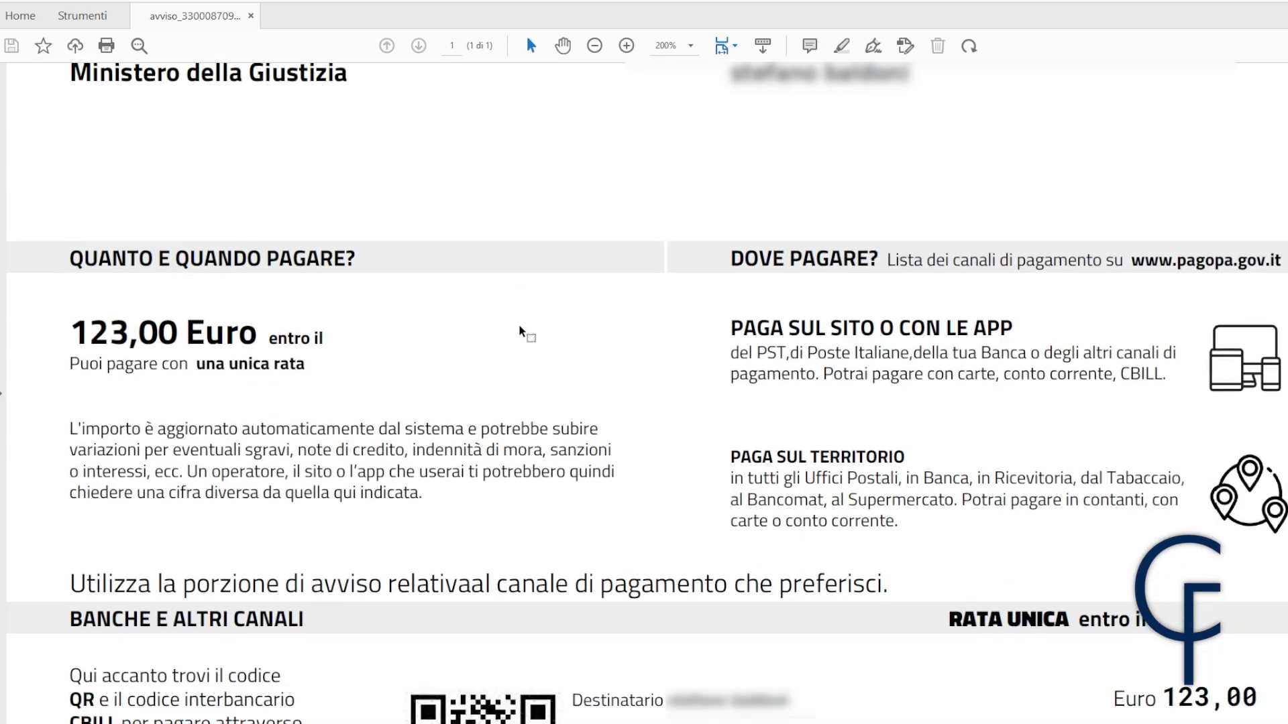
scroll(520, 330, down, 6)
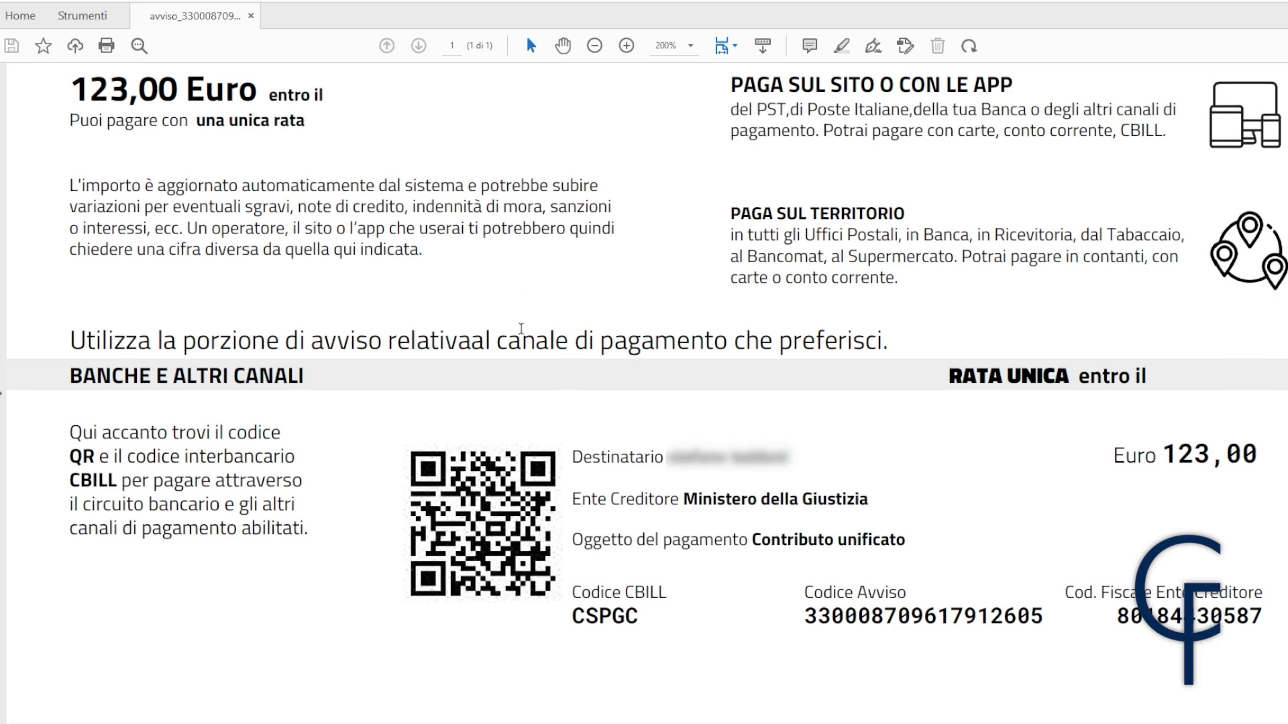
scroll(520, 329, down, 1)
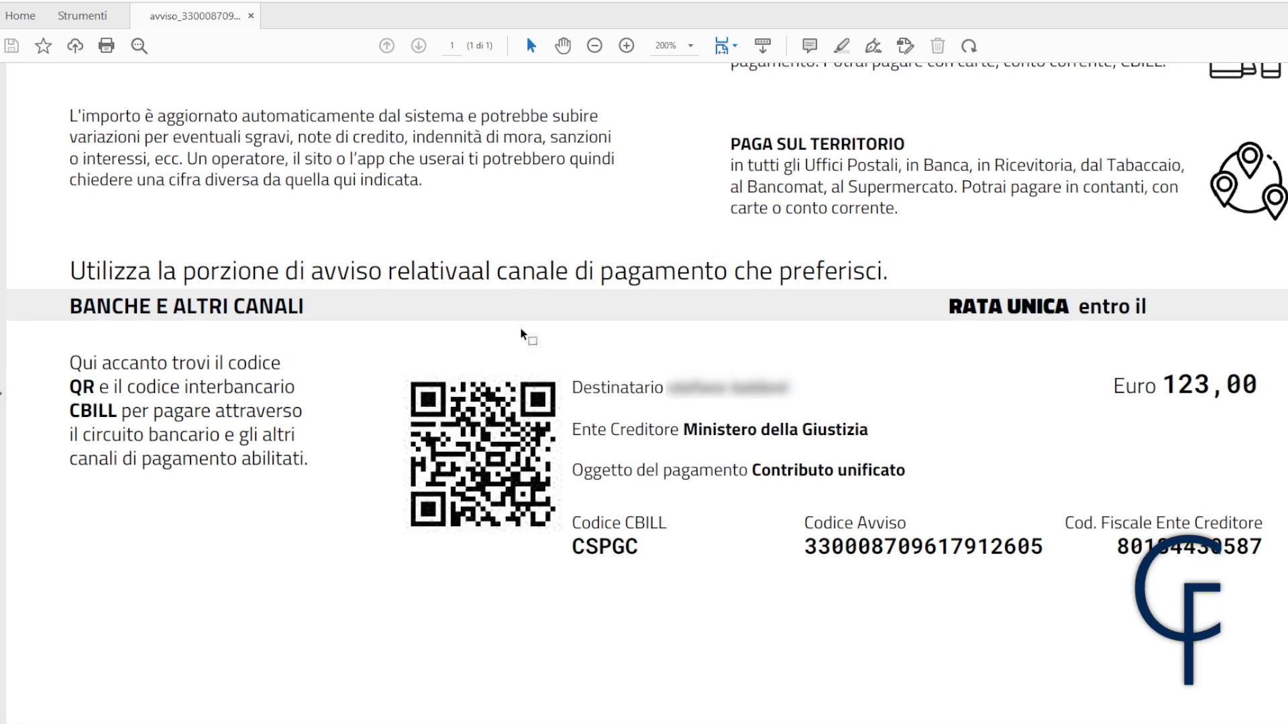
scroll(522, 334, up, 14)
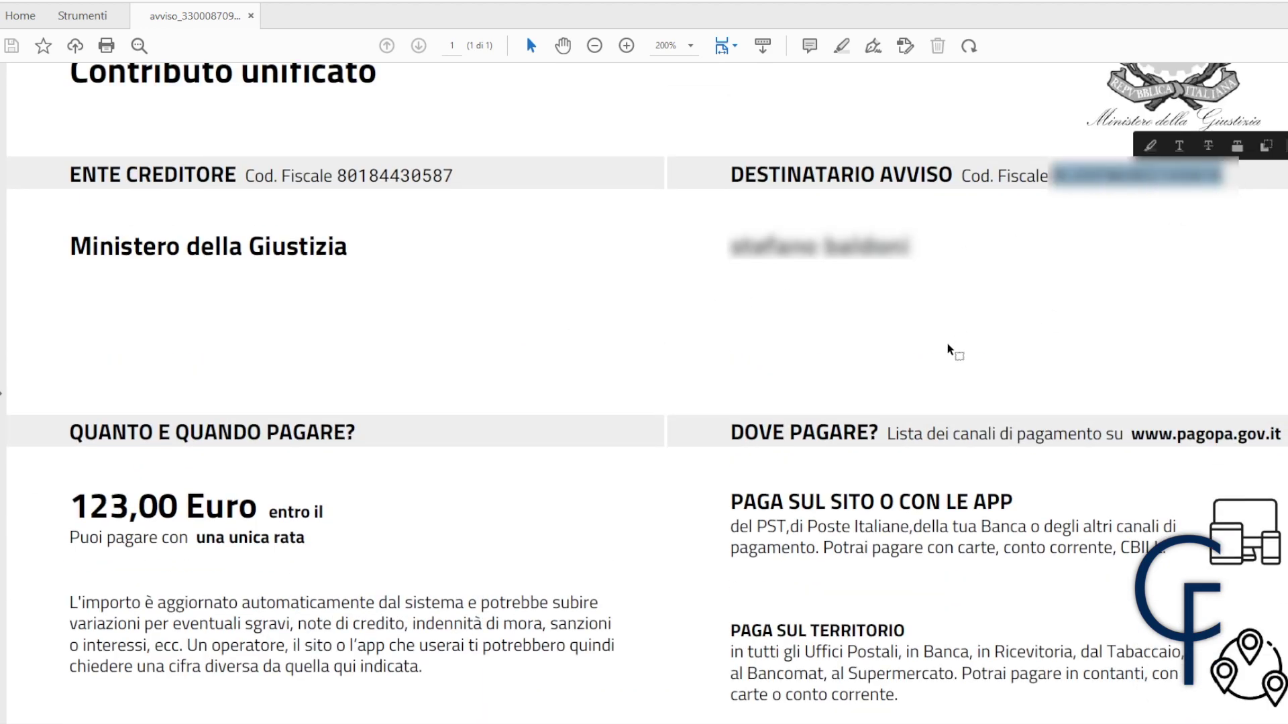
scroll(946, 344, down, 13)
scroll(946, 344, down, 2)
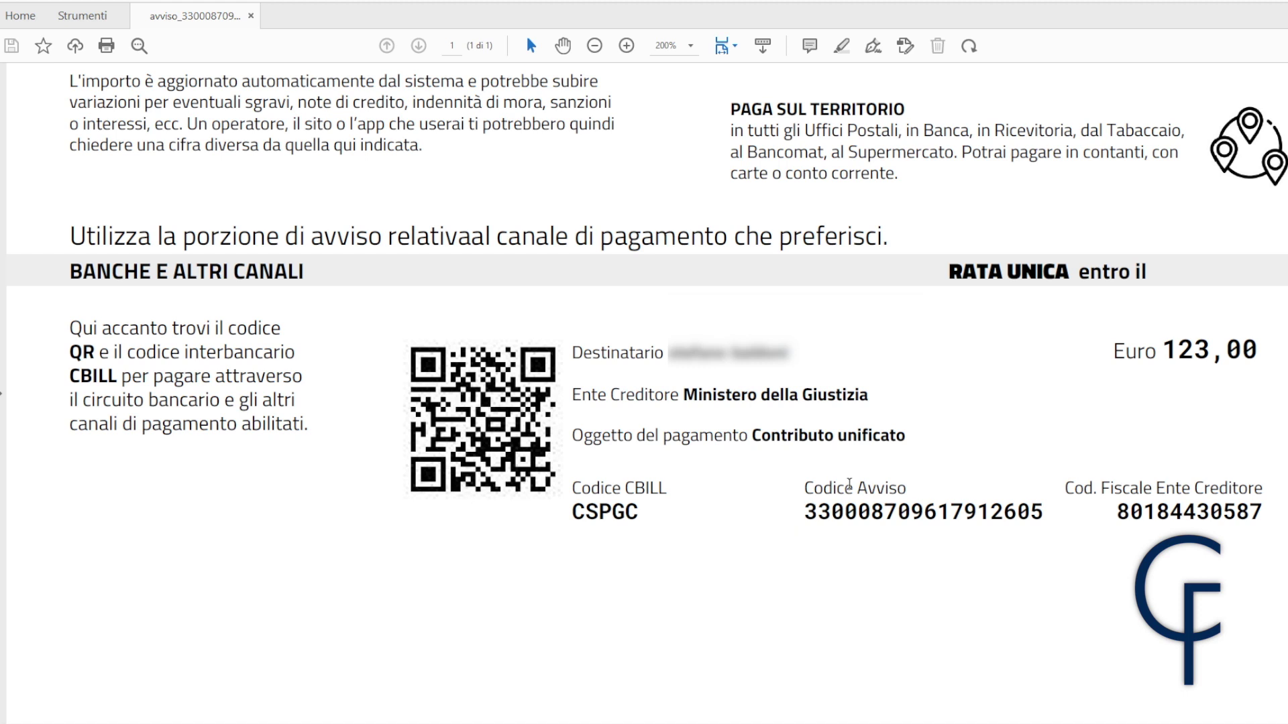
scroll(736, 406, down, 10)
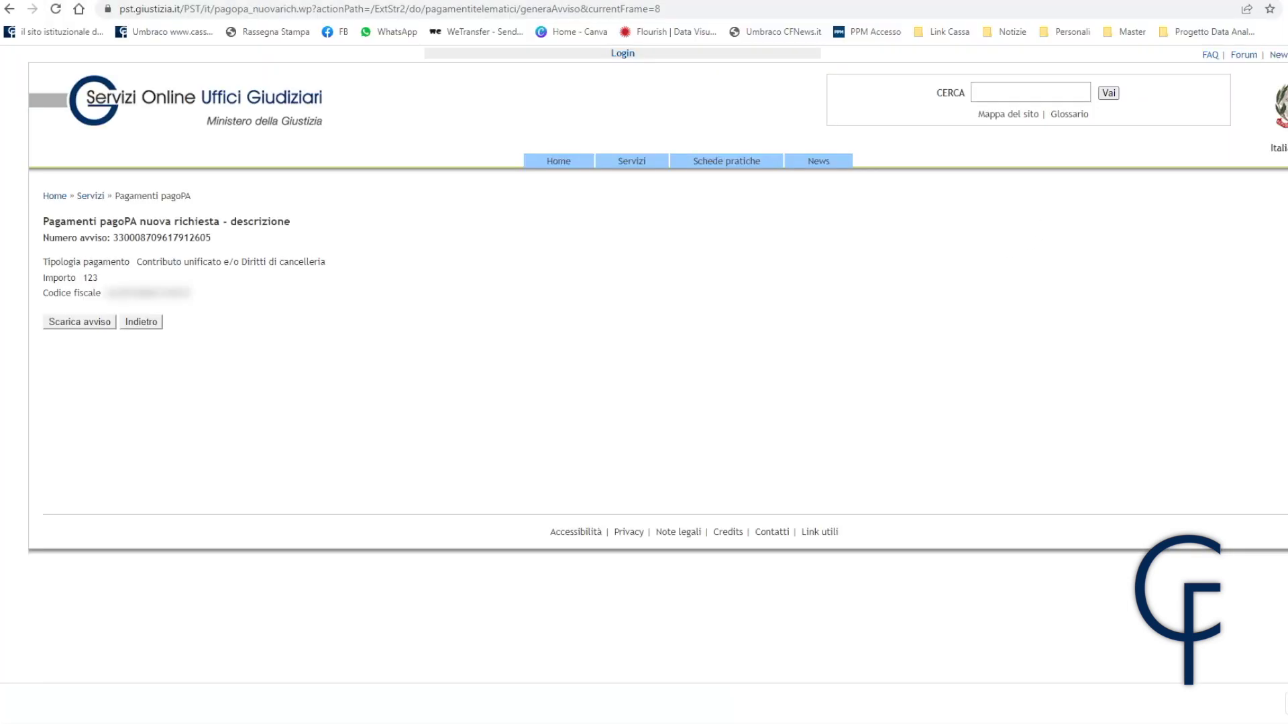
Step: Return to the pagoPA payments page in the browser and search for a payment by the payer's tax code and notice number
click(142, 323)
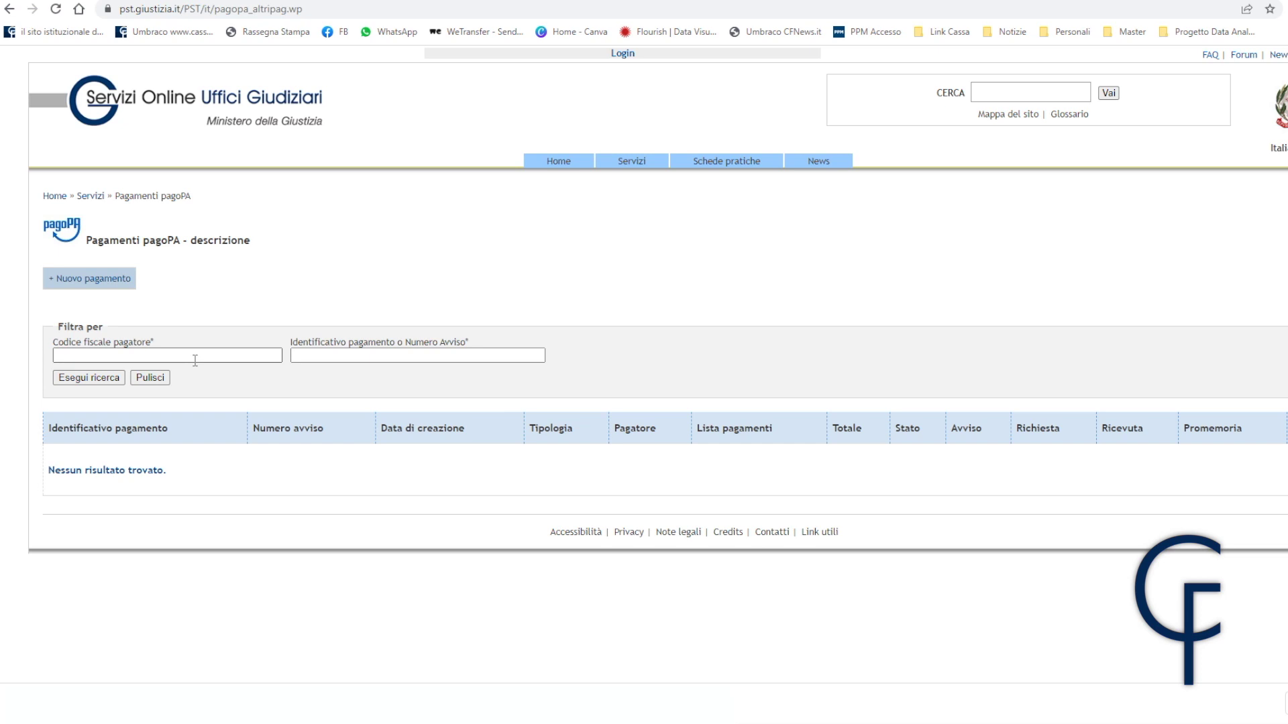
click(194, 360)
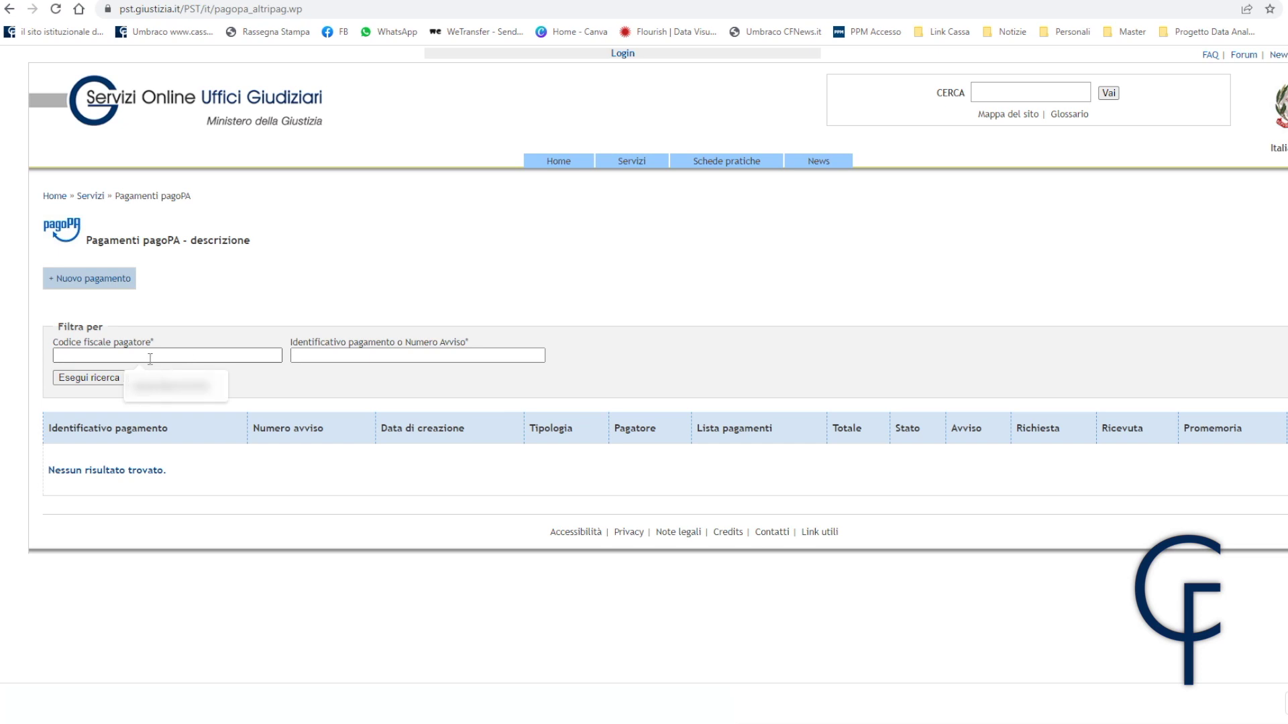
click(176, 385)
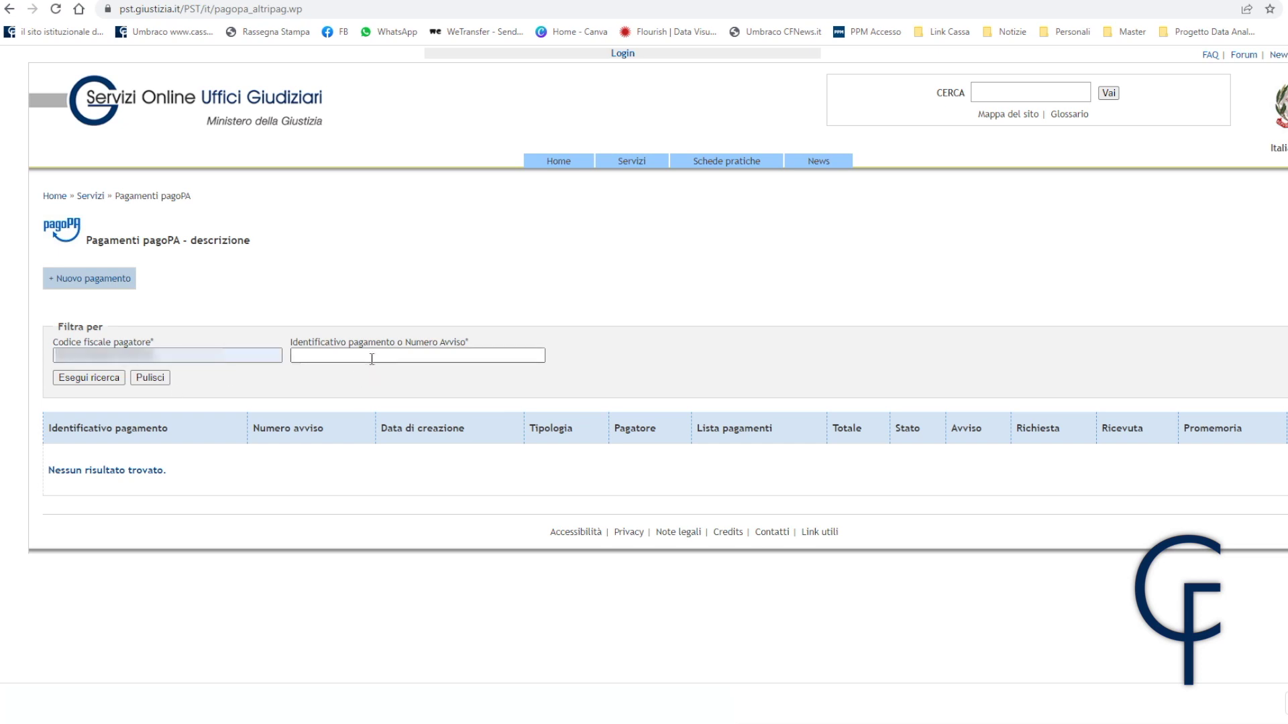
click(371, 359)
click(387, 387)
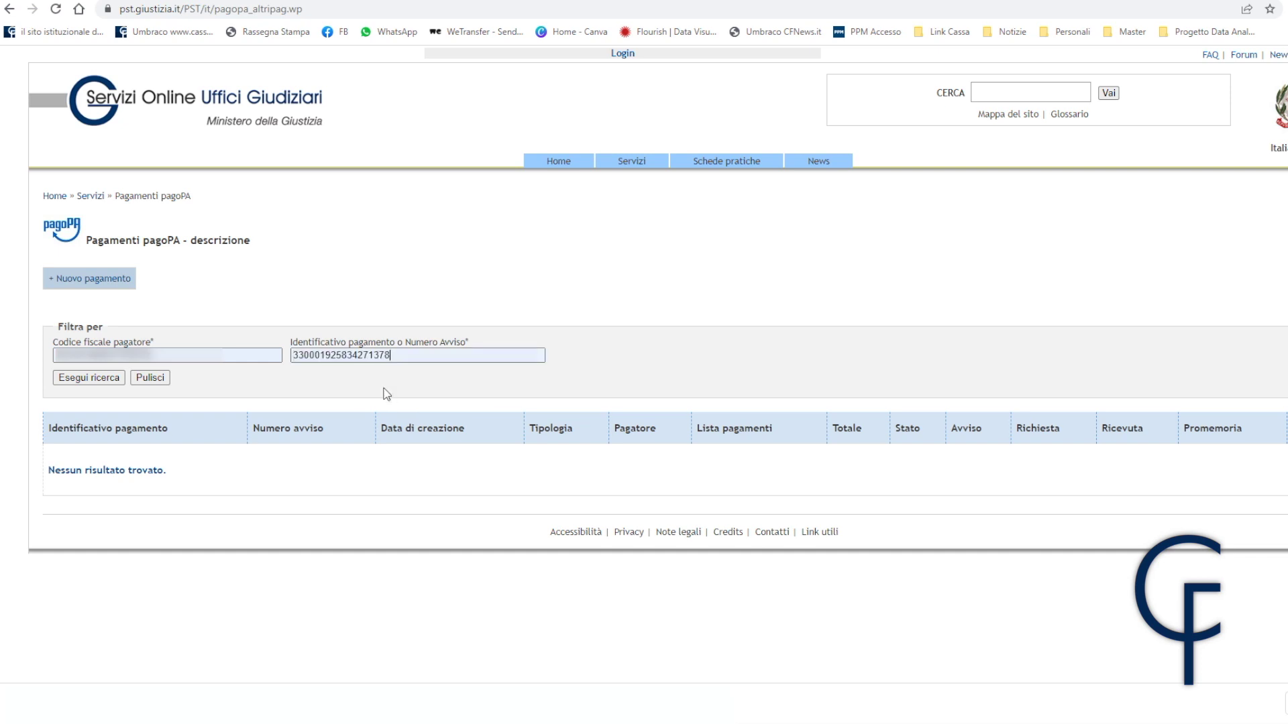
click(96, 380)
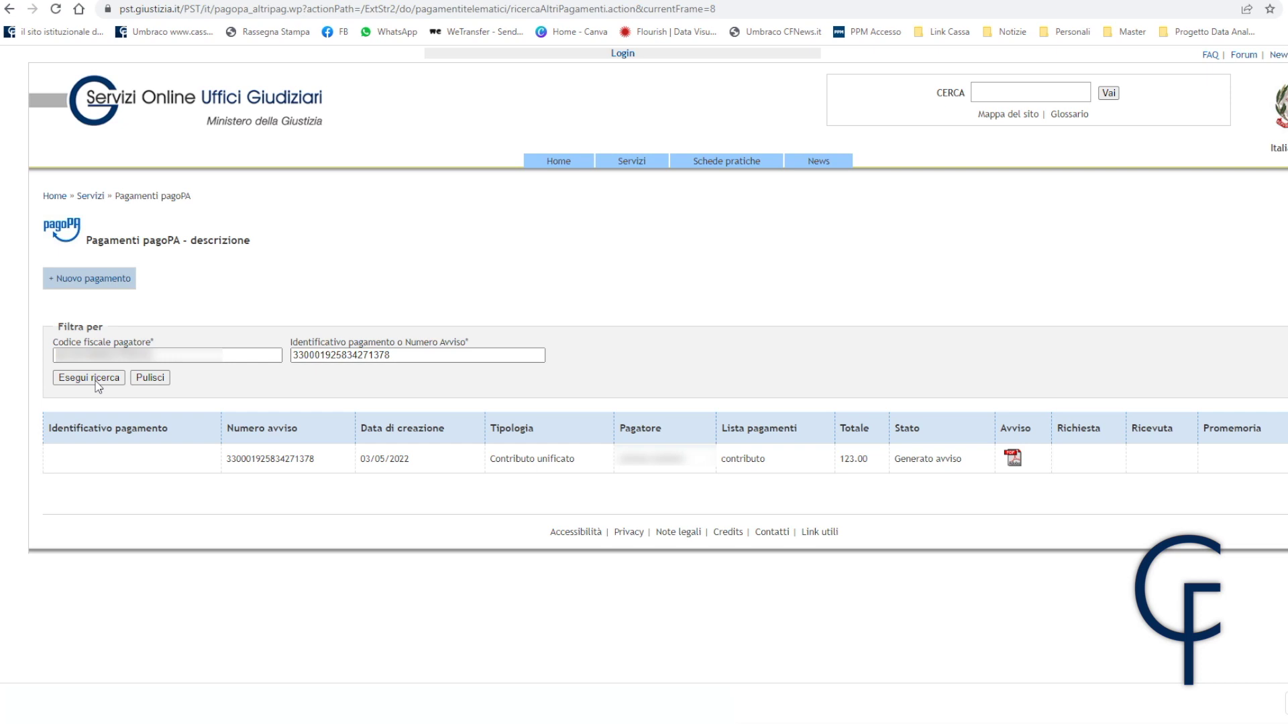